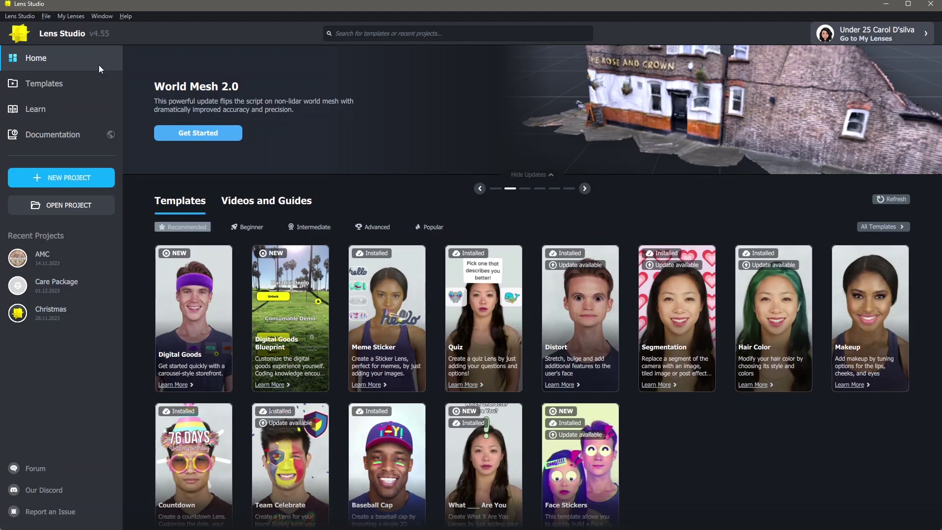
# - Start a new project from the Earring Try-On template in the template gallery
pyautogui.click(76, 83)
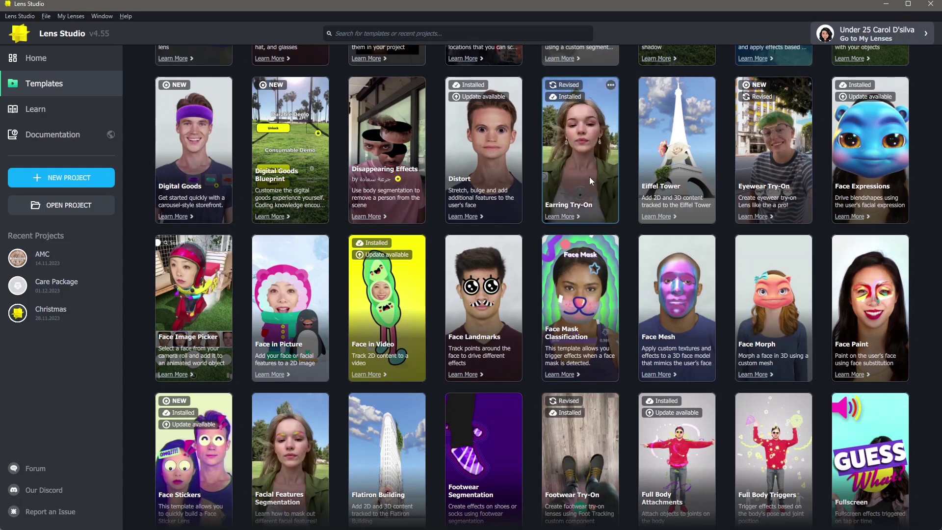
pyautogui.click(590, 177)
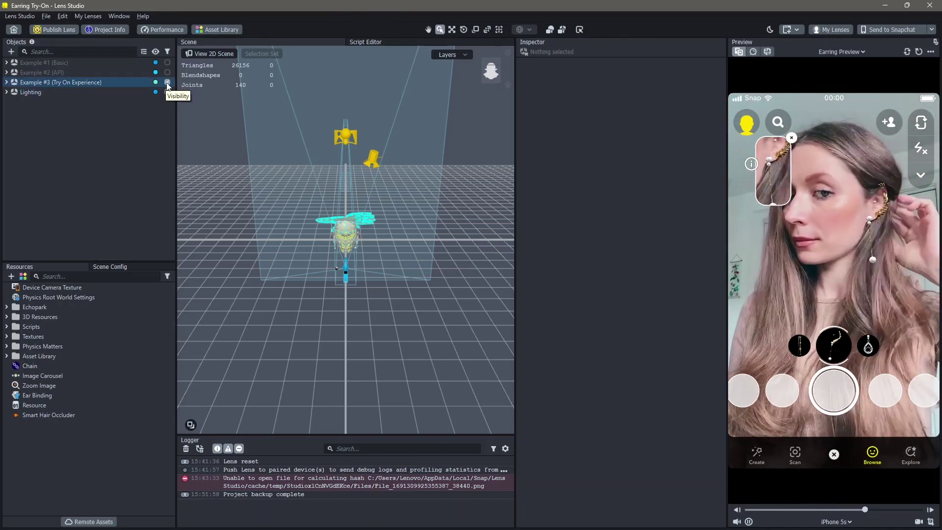
# - Hide Example #3, show Example #1, and frame its head to view both ears
pyautogui.click(167, 82)
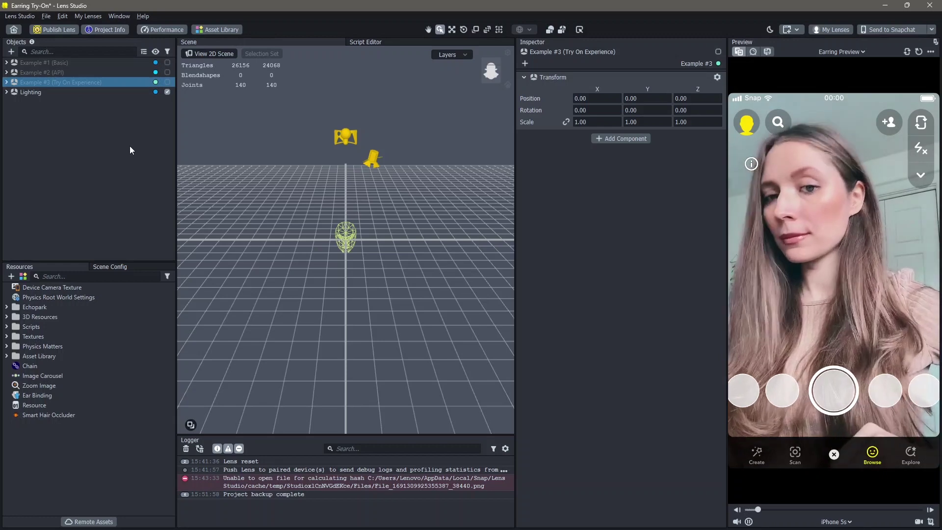
pyautogui.click(167, 63)
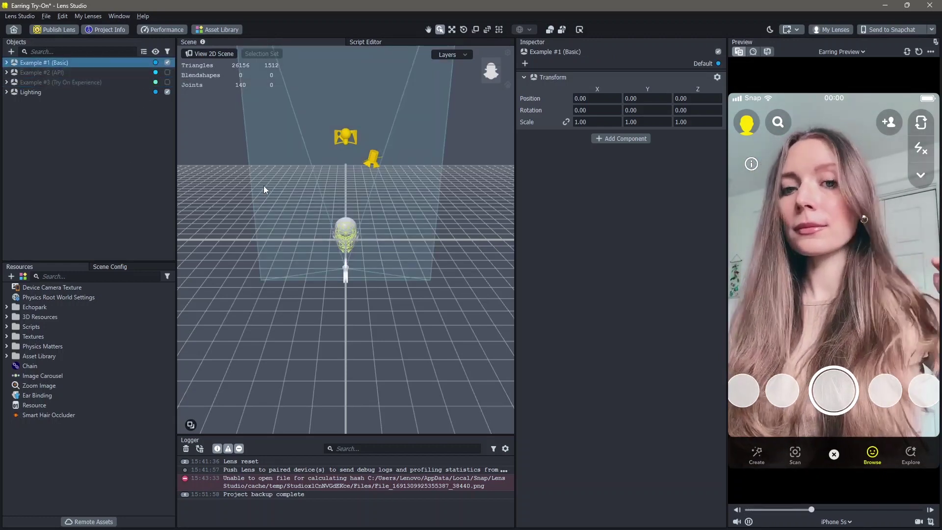
pyautogui.press('f')
pyautogui.keyDown('alt'); pyautogui.moveTo(488, 287); pyautogui.dragTo(469, 282); pyautogui.keyUp('alt')
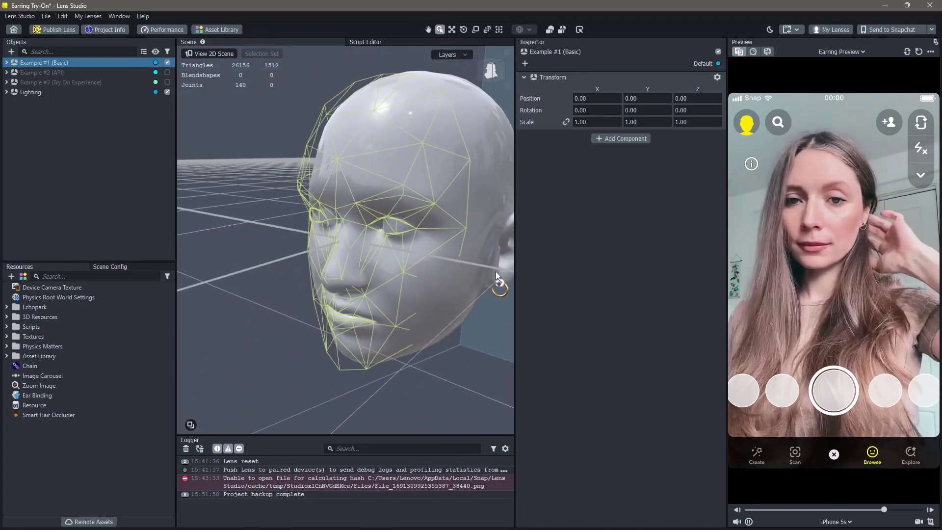
pyautogui.keyDown('alt'); pyautogui.moveTo(372, 247); pyautogui.dragTo(298, 225); pyautogui.keyUp('alt')
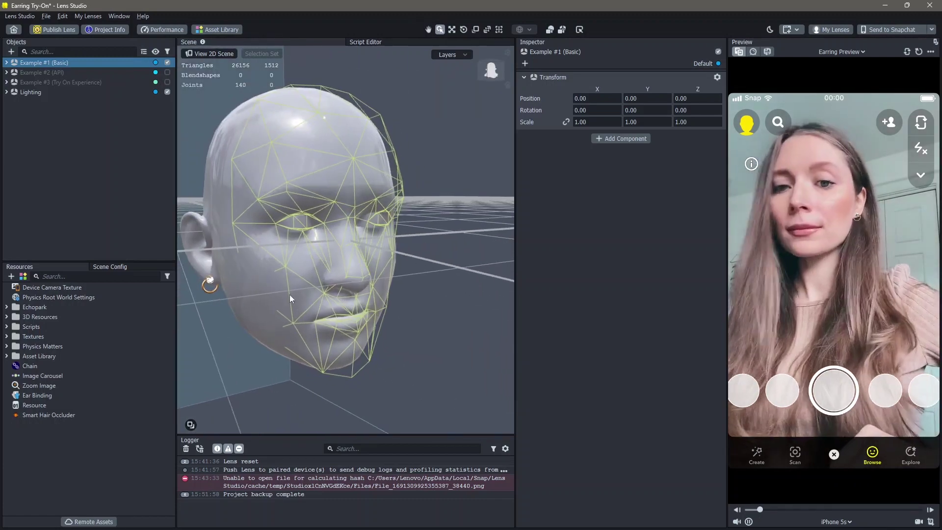
# - Search Sketchfab in the browser for earring models
pyautogui.moveTo(581, 520)
pyautogui.moveTo(619, 519)
pyautogui.click(559, 471)
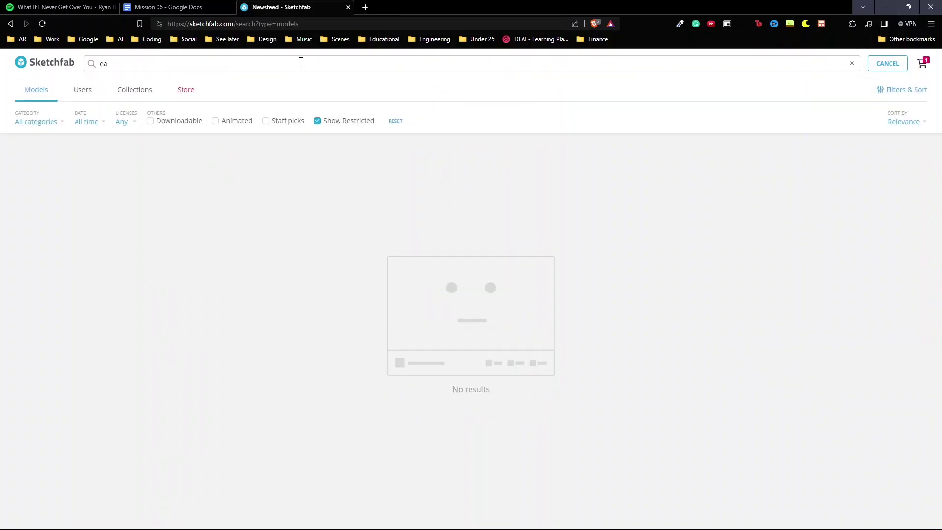
pyautogui.press('Return')
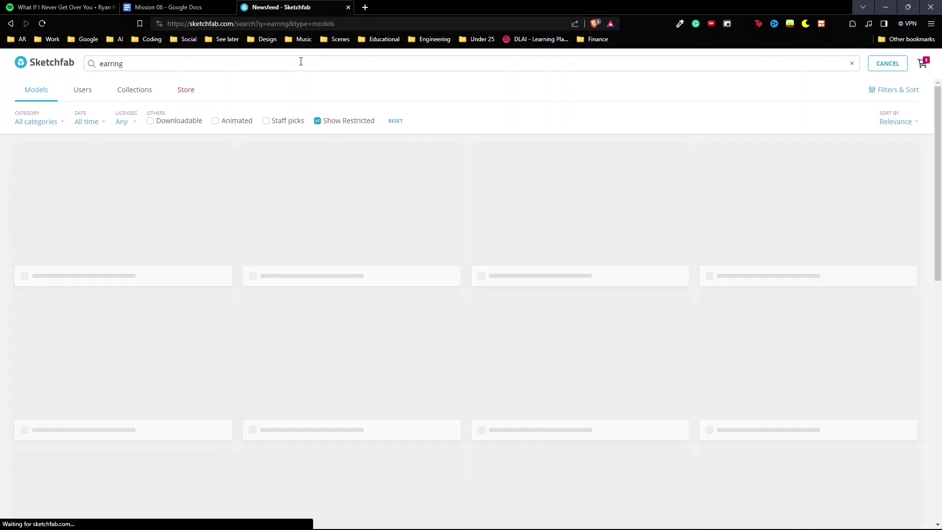
# - Open the Earring diamond model from the results and scroll to its details
pyautogui.scroll(-7, 402, 245)
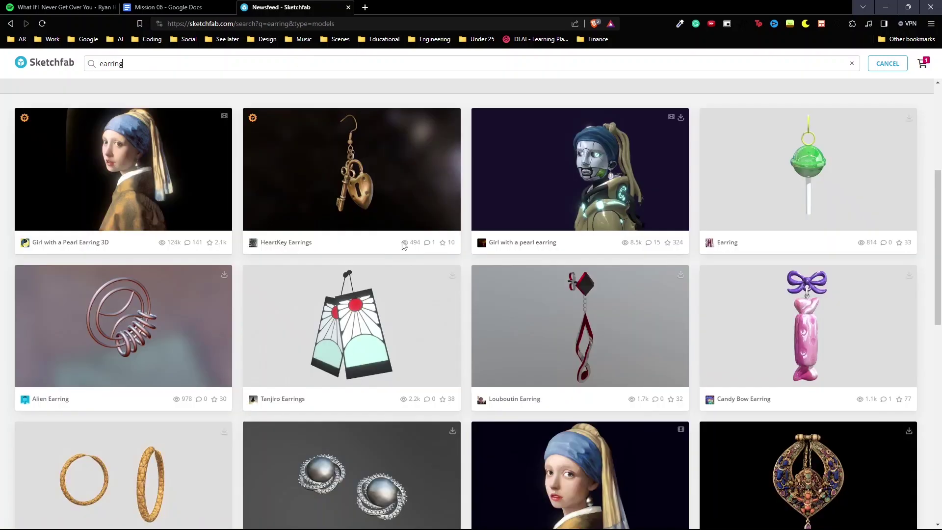
pyautogui.scroll(-5, 228, 216)
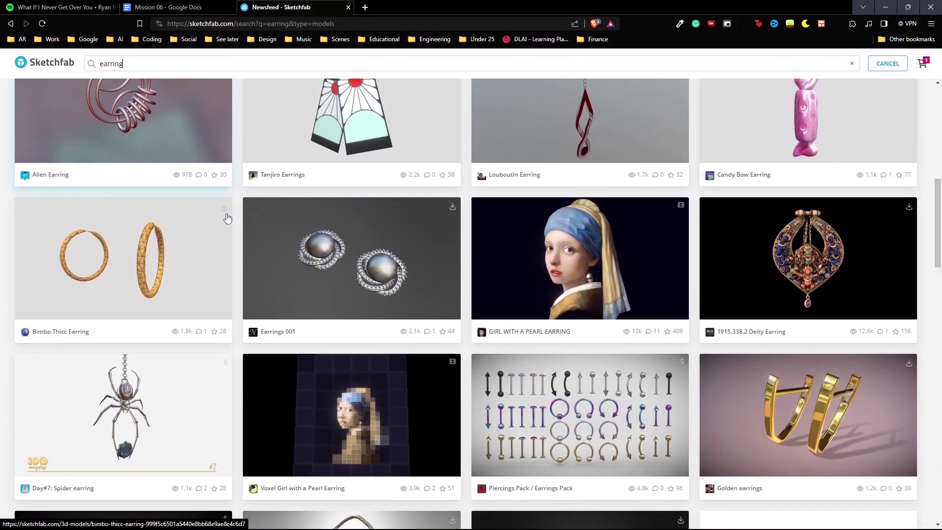
pyautogui.click(488, 193)
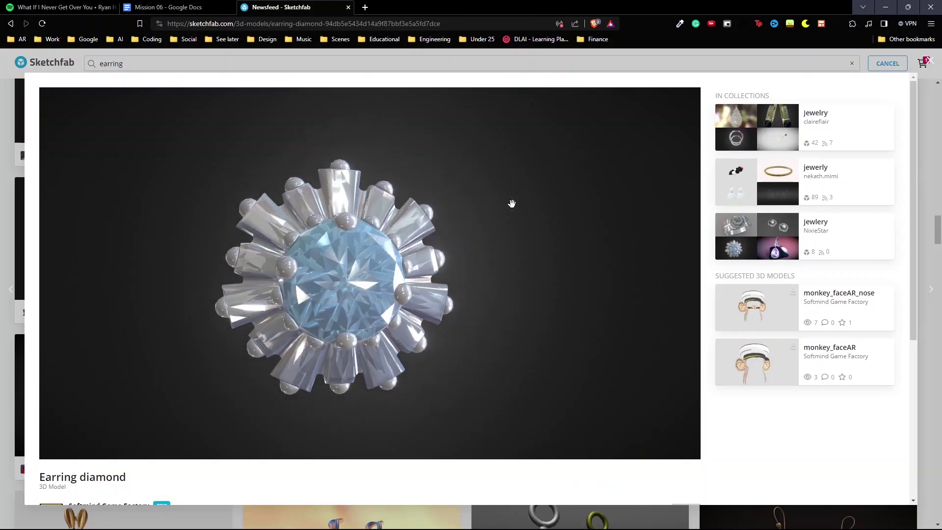
pyautogui.scroll(-5, 51, 266)
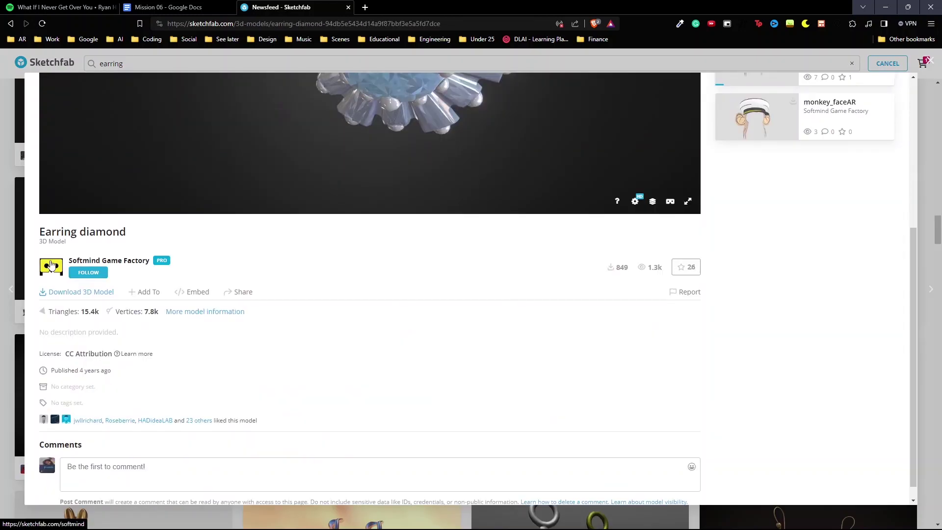
# - Download Earring diamond as a 1k-texture GLB saved as earring_diamond, then return to Lens Studio
pyautogui.click(84, 292)
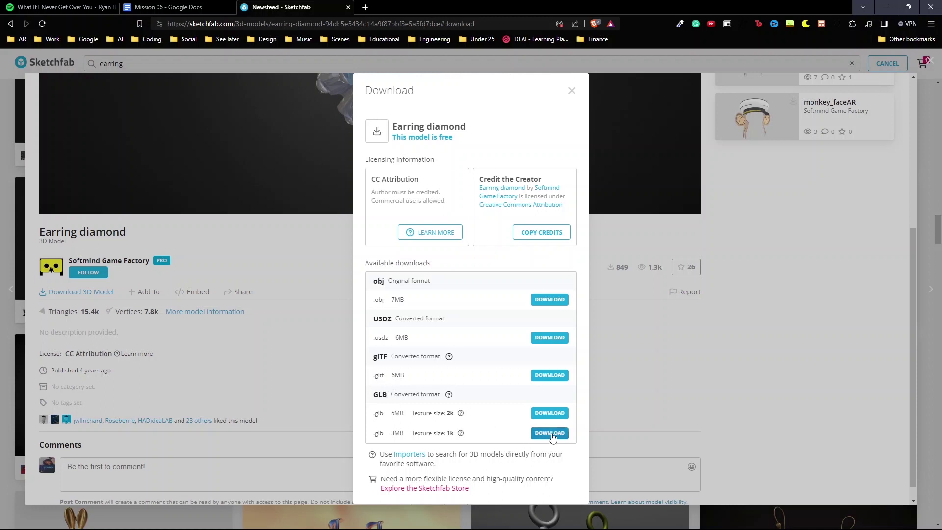
pyautogui.click(551, 434)
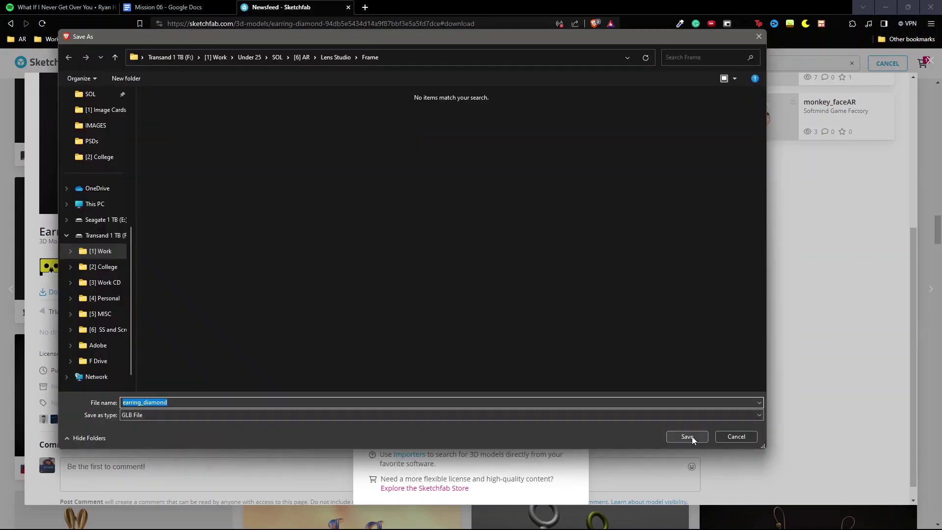
pyautogui.click(686, 437)
pyautogui.click(888, 7)
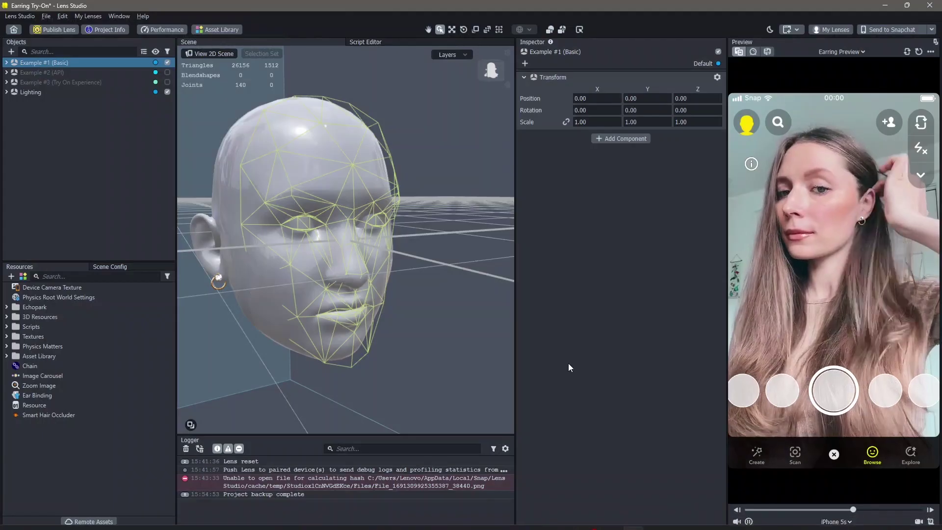
# - Import the earring_diamond GLB file into Resources, accepting the glTF import options
pyautogui.click(11, 276)
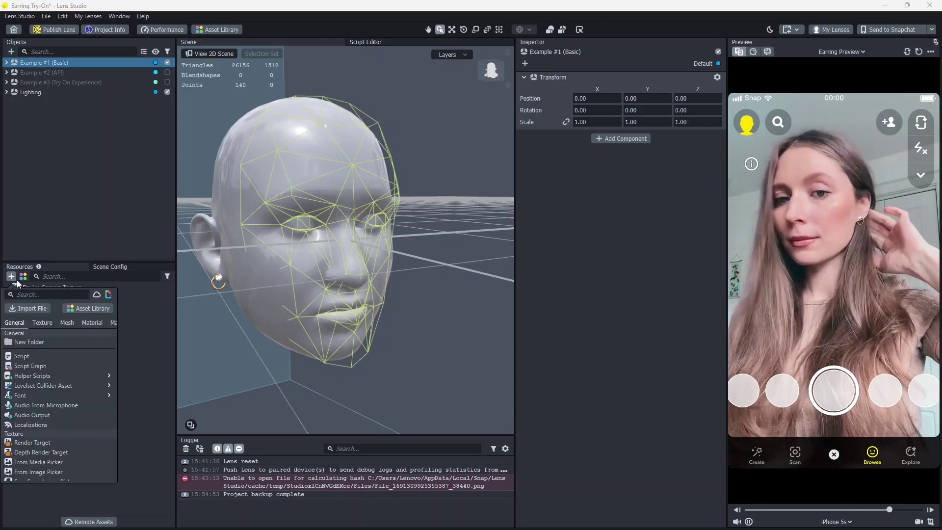
pyautogui.click(28, 307)
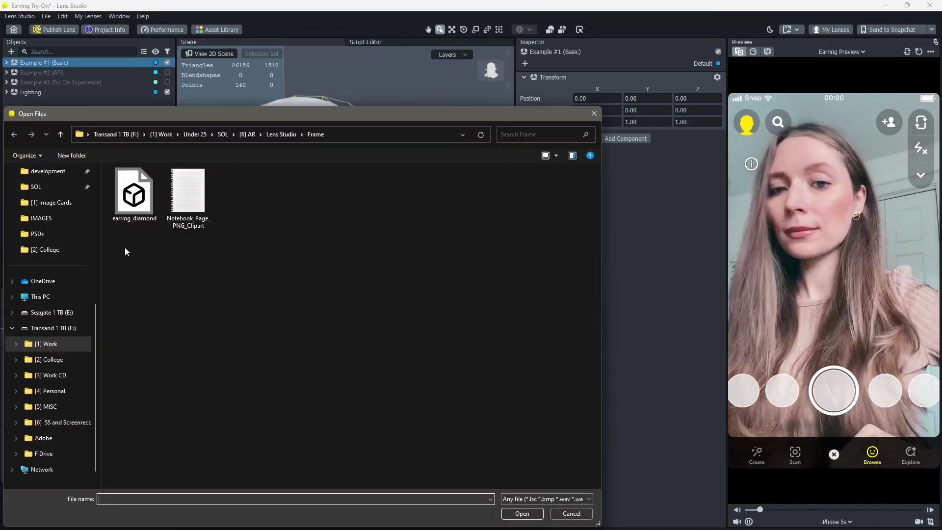
pyautogui.doubleClick(154, 204)
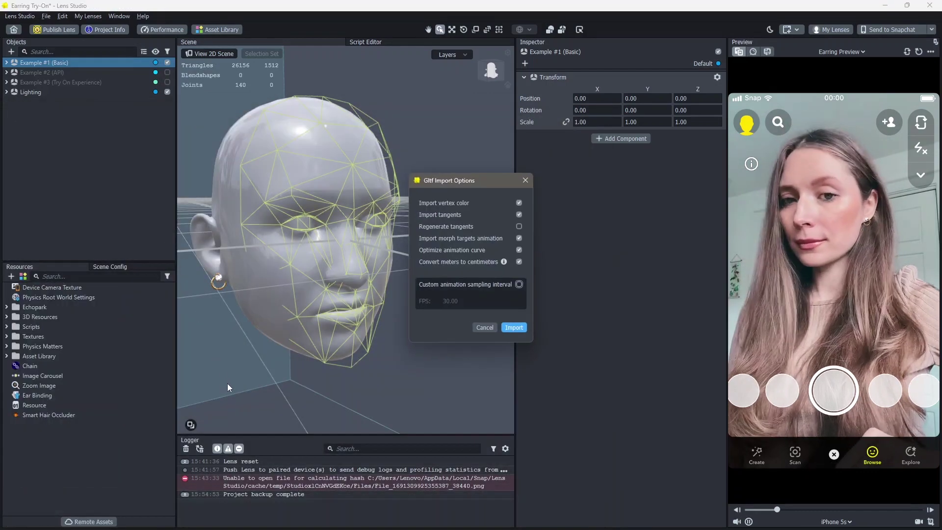
pyautogui.click(519, 329)
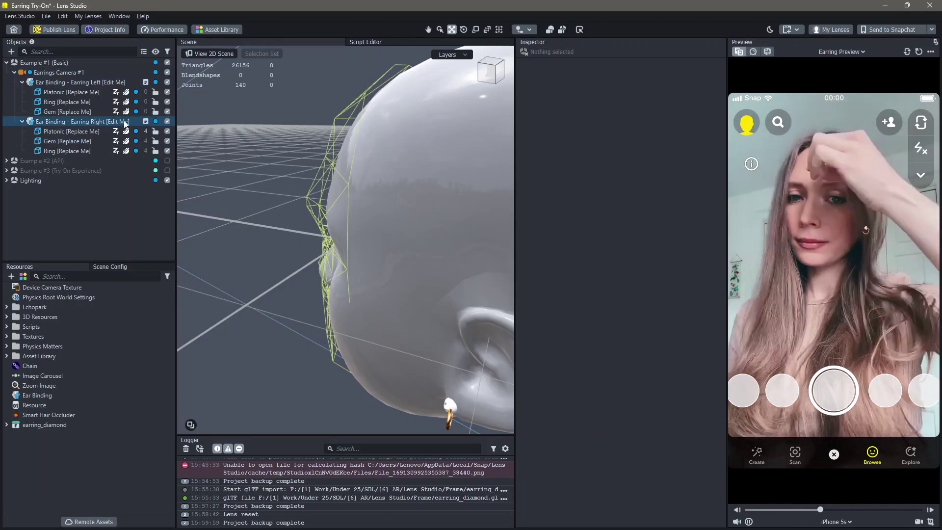
# - Hide the Platonic and Gem [Replace Me] pieces under Earring Right
pyautogui.click(77, 129)
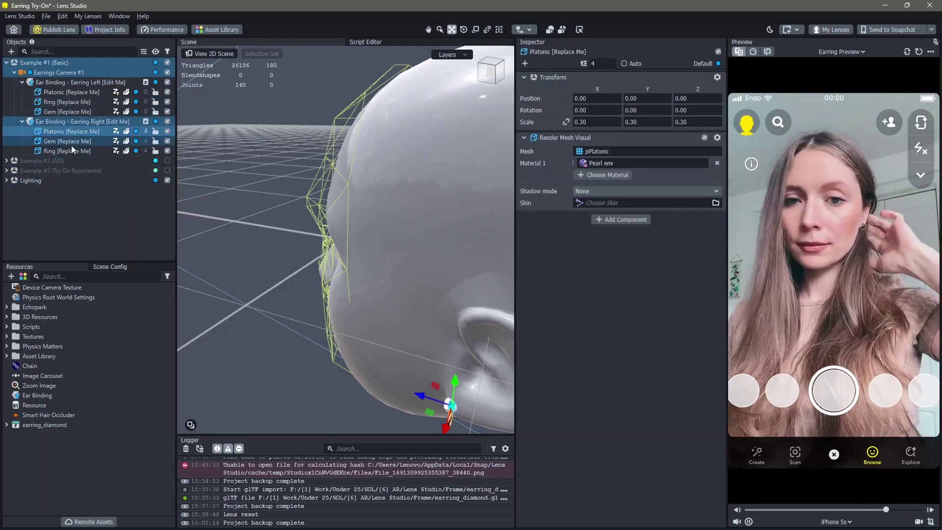
pyautogui.click(167, 131)
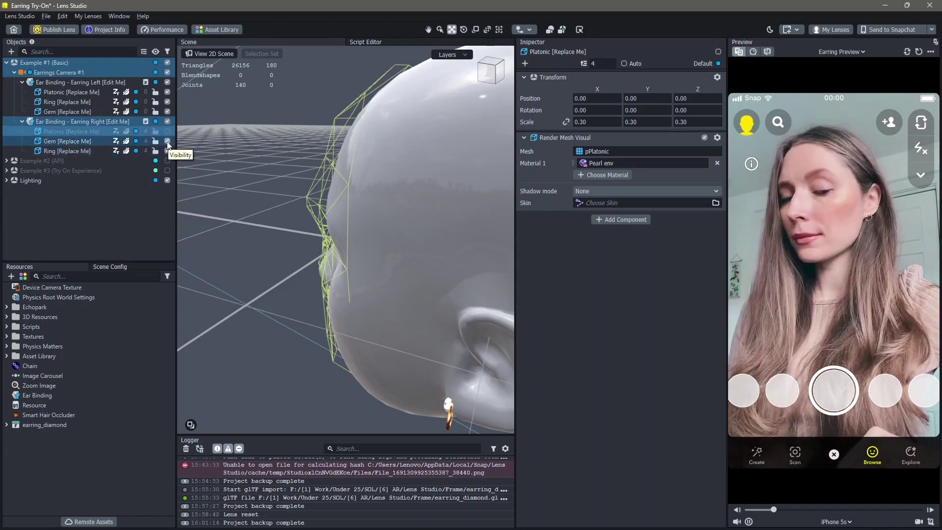
pyautogui.click(167, 142)
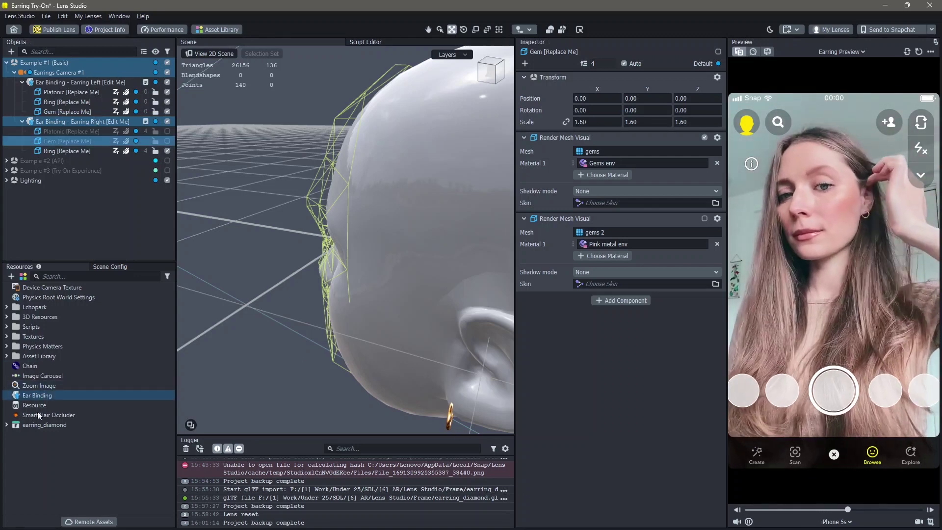
pyautogui.click(14, 425)
# - Expand earring_diamond's Meshes folder and preview Object_2, Object_1 and Object_0
pyautogui.click(6, 425)
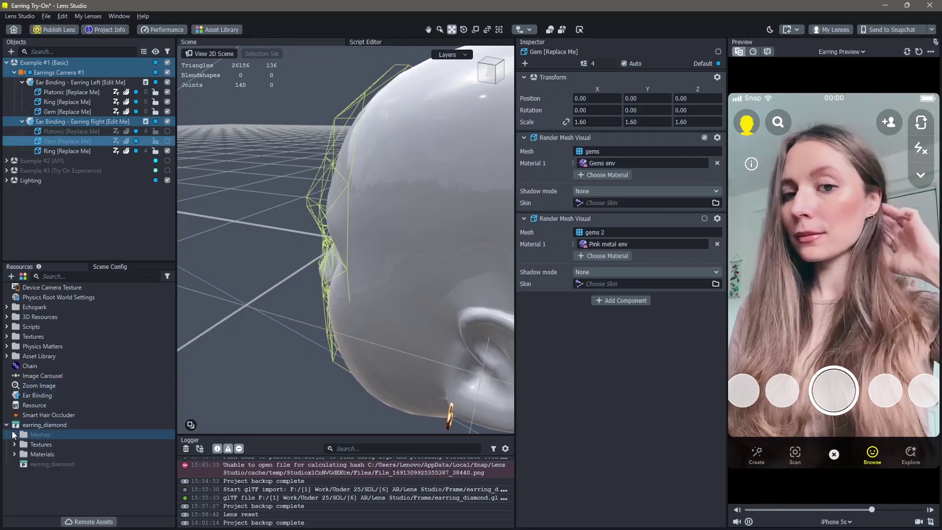
pyautogui.click(15, 435)
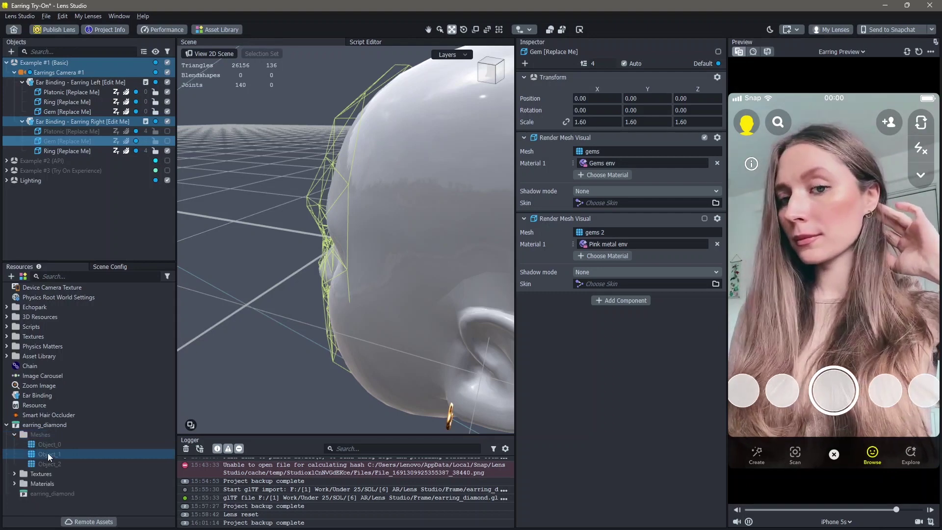
pyautogui.click(65, 464)
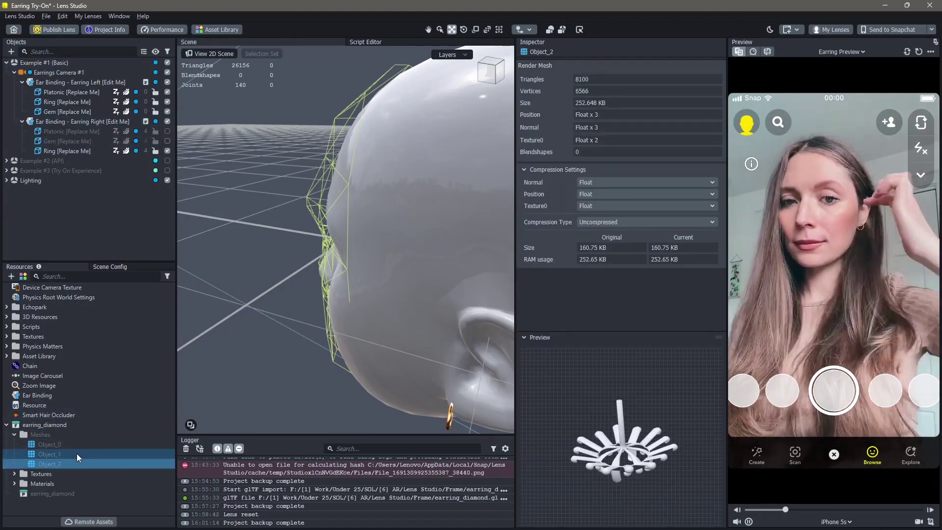
pyautogui.click(76, 453)
pyautogui.click(77, 443)
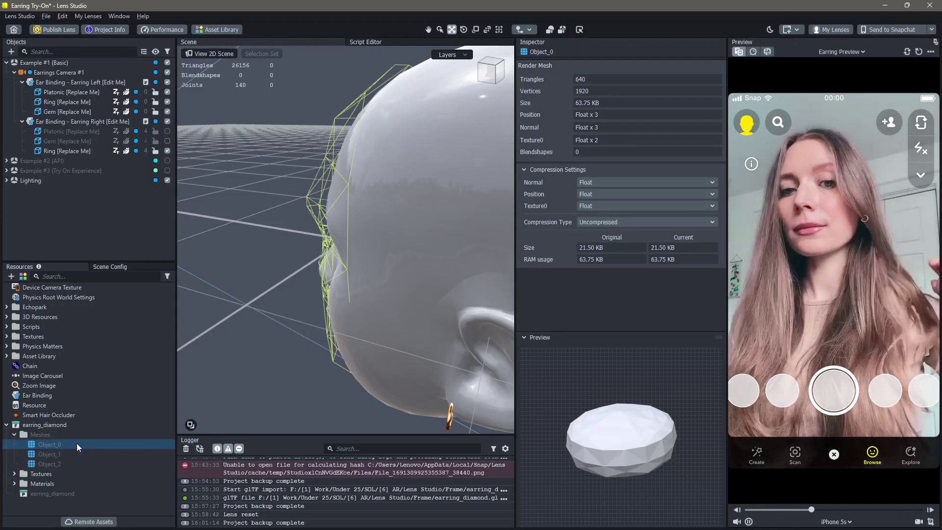
# - Assign Object_2 as the right earring Ring's mesh and zoom in on the ear
pyautogui.click(78, 464)
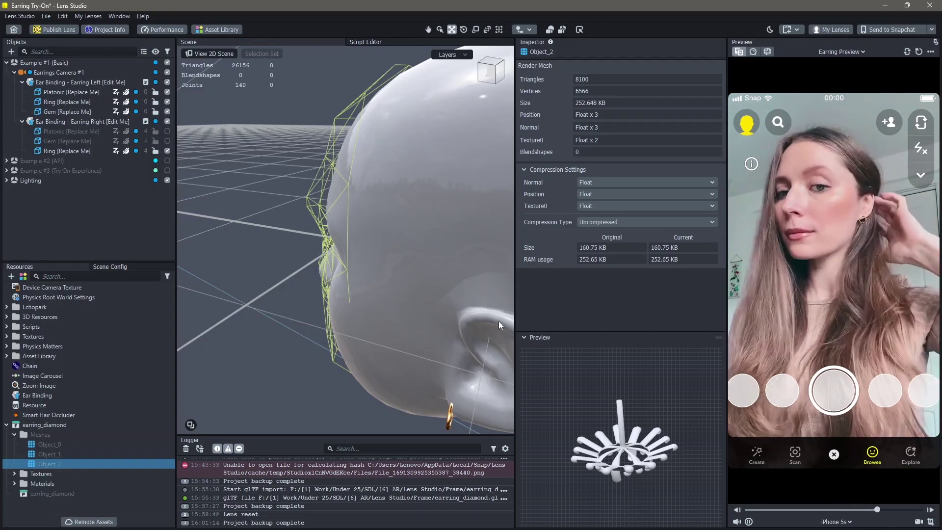
pyautogui.click(69, 151)
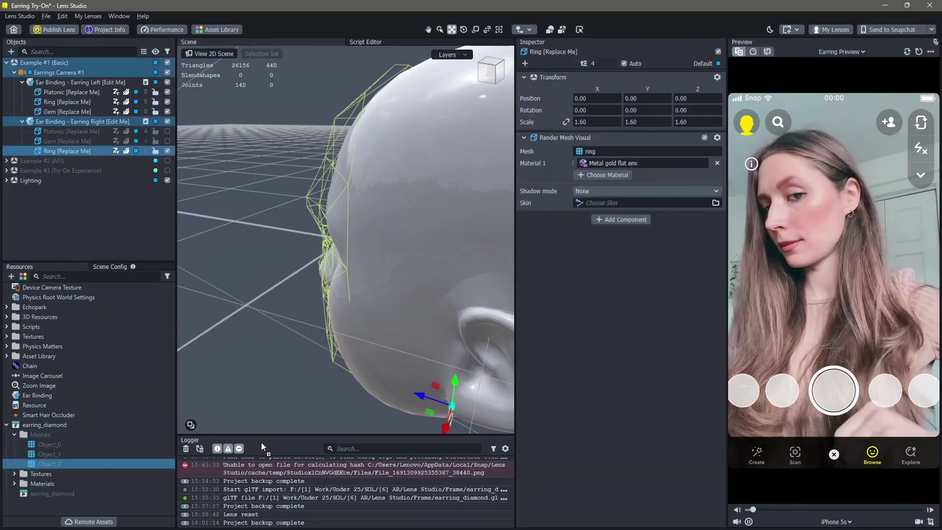
pyautogui.moveTo(610, 219); pyautogui.dragTo(622, 151)
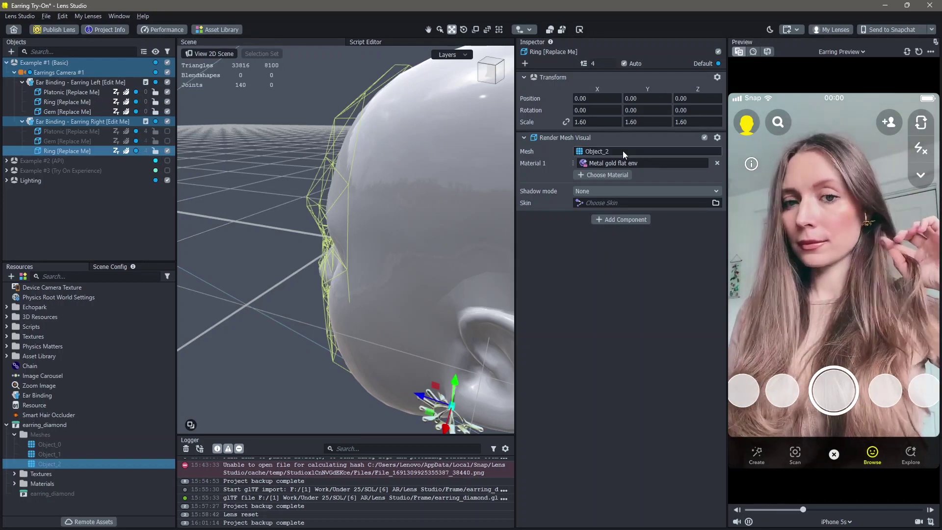
pyautogui.keyDown('alt'); pyautogui.moveTo(410, 365); pyautogui.dragTo(428, 384); pyautogui.keyUp('alt')
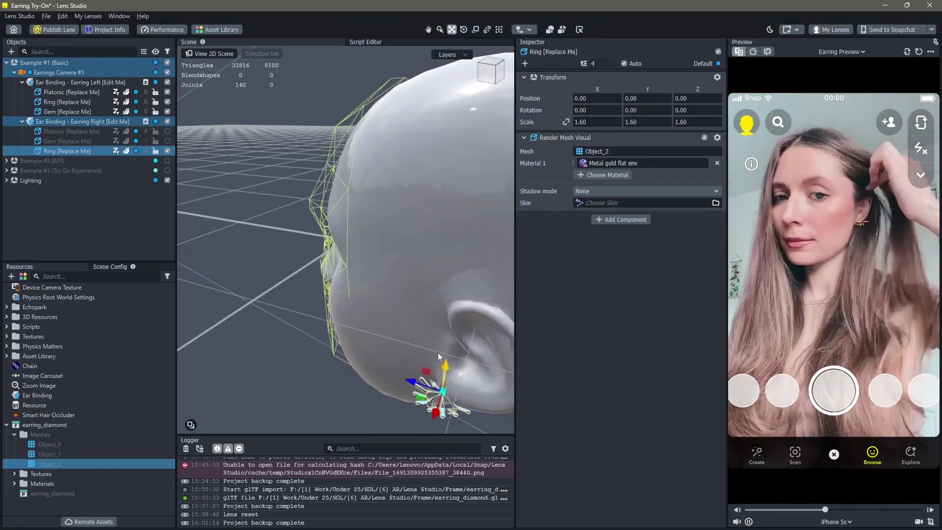
pyautogui.moveTo(438, 352)
pyautogui.keyDown('alt'); pyautogui.mouseDown()
pyautogui.moveTo(435, 319)
pyautogui.moveTo(438, 344)
pyautogui.mouseUp(); pyautogui.keyUp('alt')
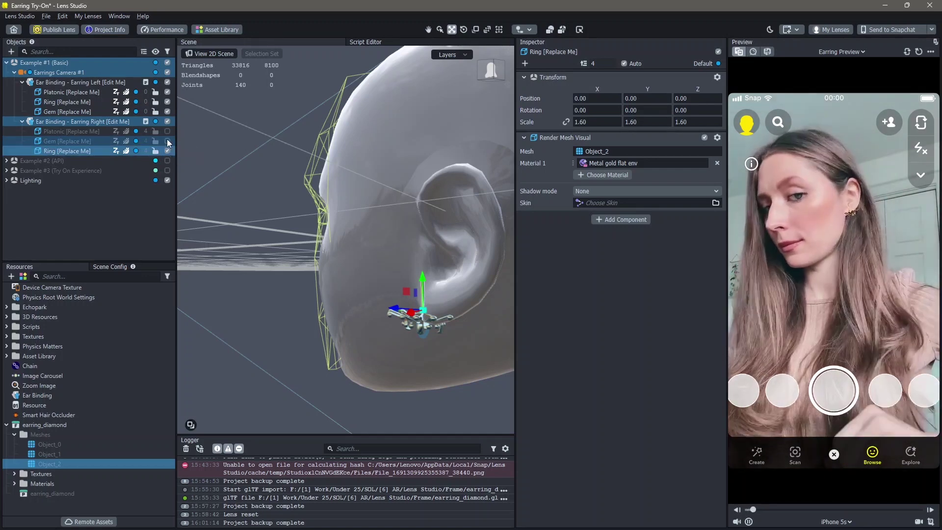
pyautogui.click(167, 141)
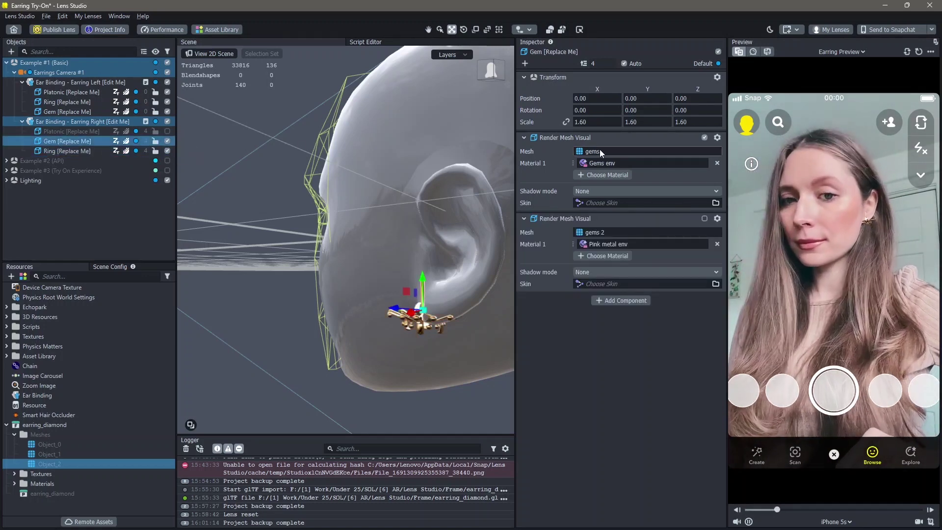
# - Set the right earring Gem's mesh to Object_0 and the Platonic's mesh to Object_1
pyautogui.press('f')
pyautogui.moveTo(98, 443); pyautogui.dragTo(618, 152)
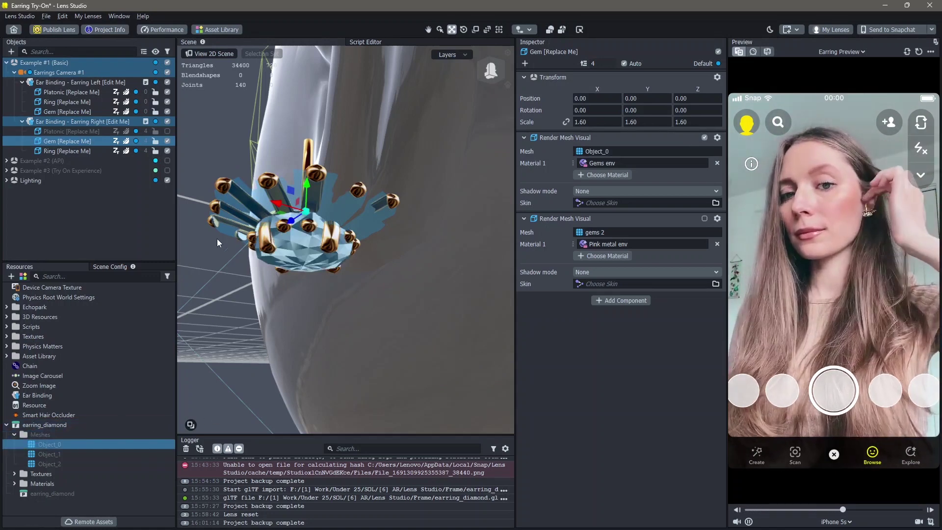
pyautogui.click(54, 453)
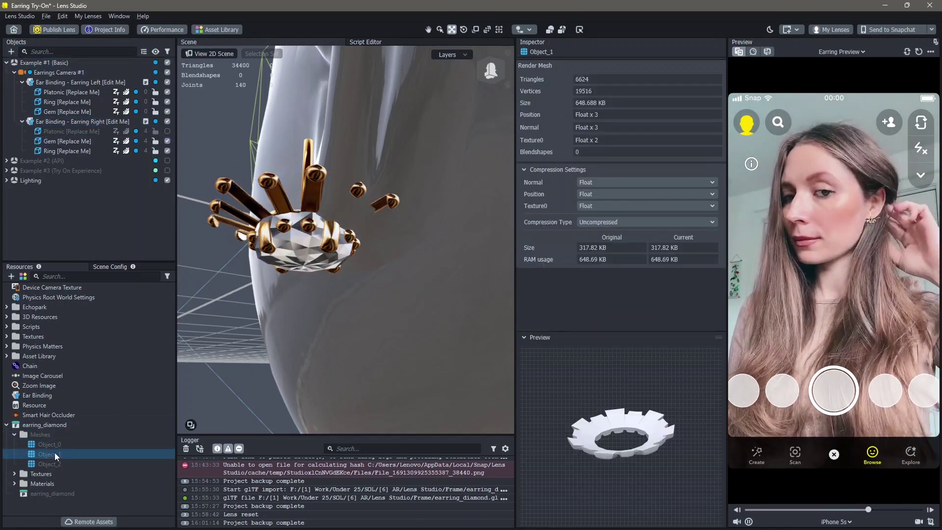
pyautogui.click(86, 130)
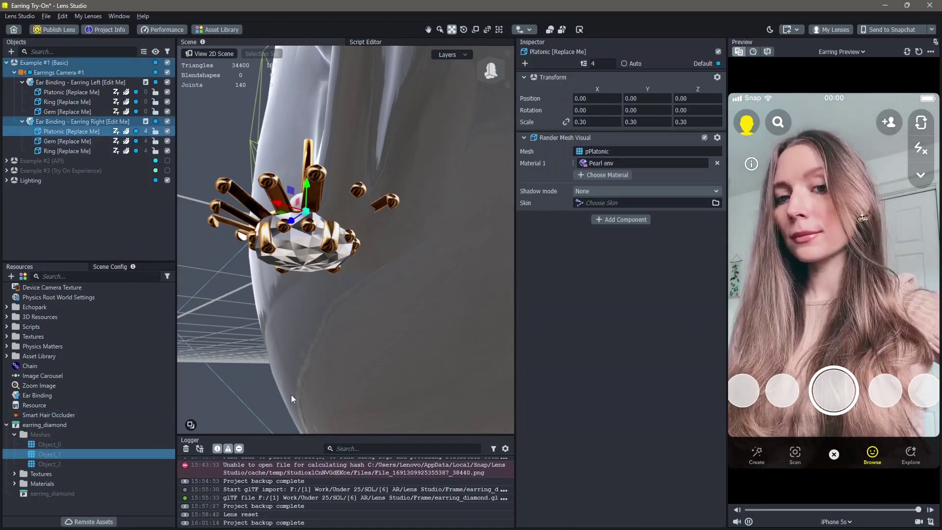
pyautogui.moveTo(61, 455); pyautogui.dragTo(657, 153)
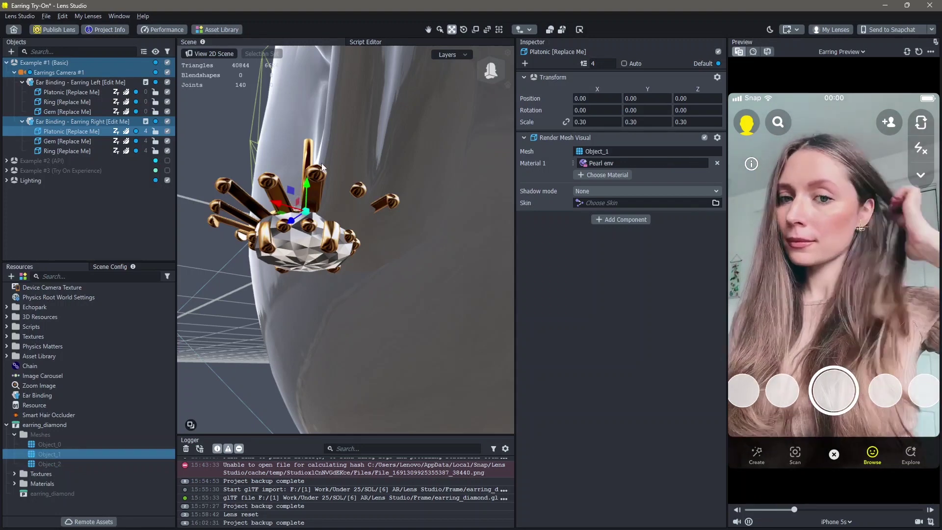
pyautogui.click(46, 151)
# - Rotate Platonic, Gem and Ring together to about -60.6, 56.9, 47.9 degrees
pyautogui.keyDown('shift'); pyautogui.click(57, 131); pyautogui.keyUp('shift')
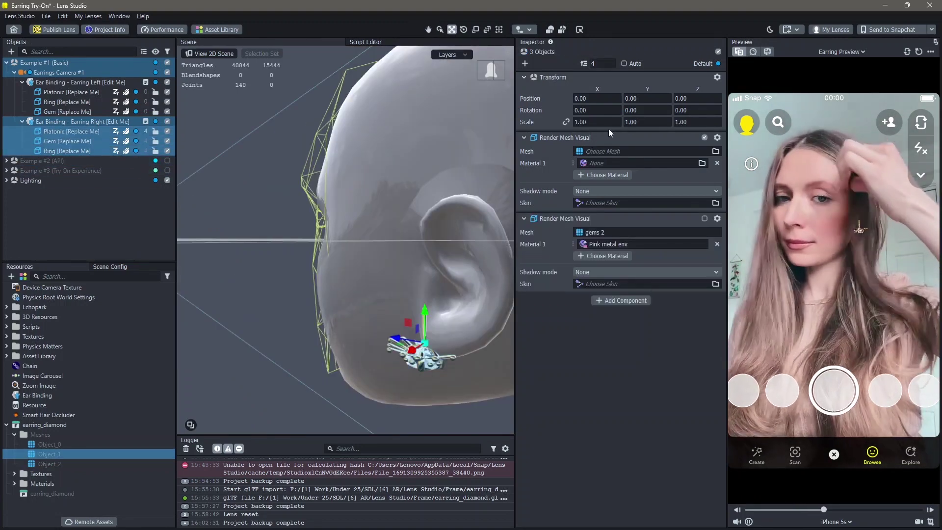
pyautogui.click(464, 31)
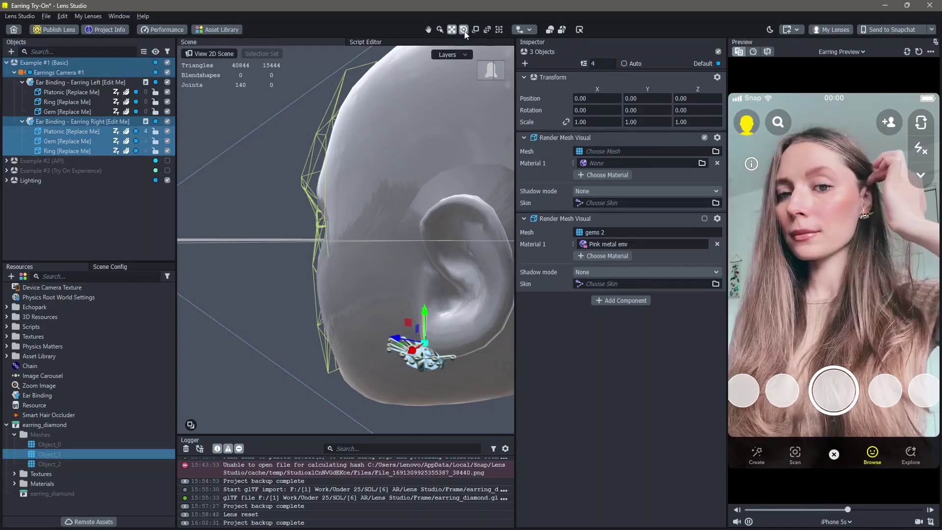
pyautogui.moveTo(446, 317); pyautogui.dragTo(421, 356)
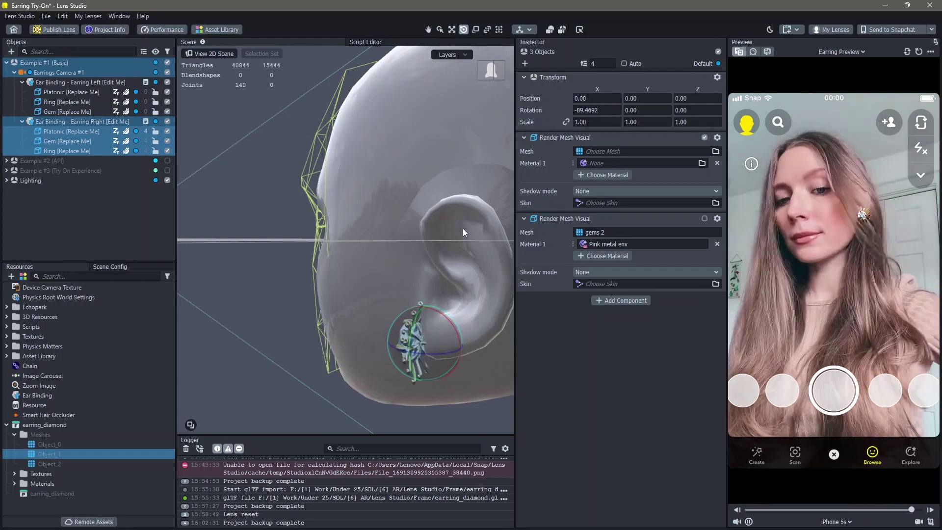
pyautogui.moveTo(456, 350); pyautogui.dragTo(451, 349)
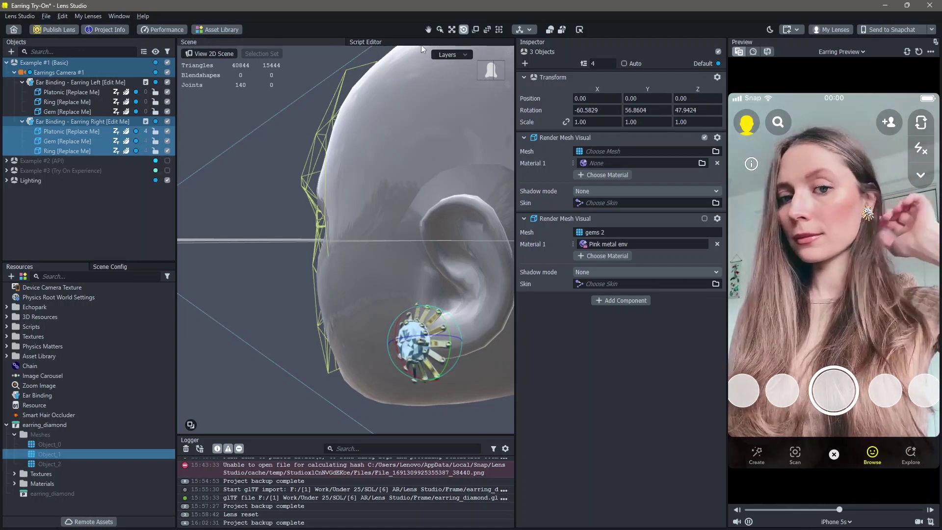
pyautogui.click(443, 29)
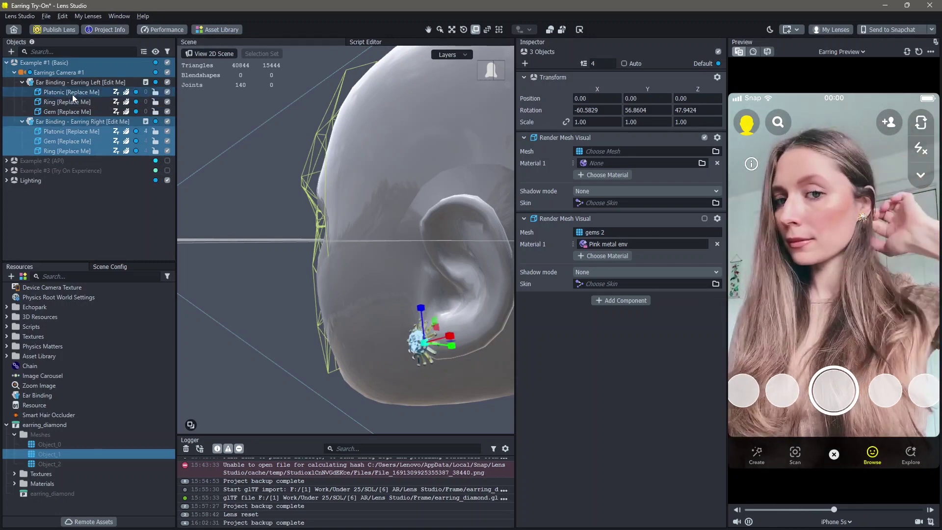
# - Give the left earring's Ring part the Object_1 mesh and its Gem part the Object_0 mesh
pyautogui.keyDown('alt'); pyautogui.moveTo(284, 249); pyautogui.dragTo(411, 247); pyautogui.keyUp('alt')
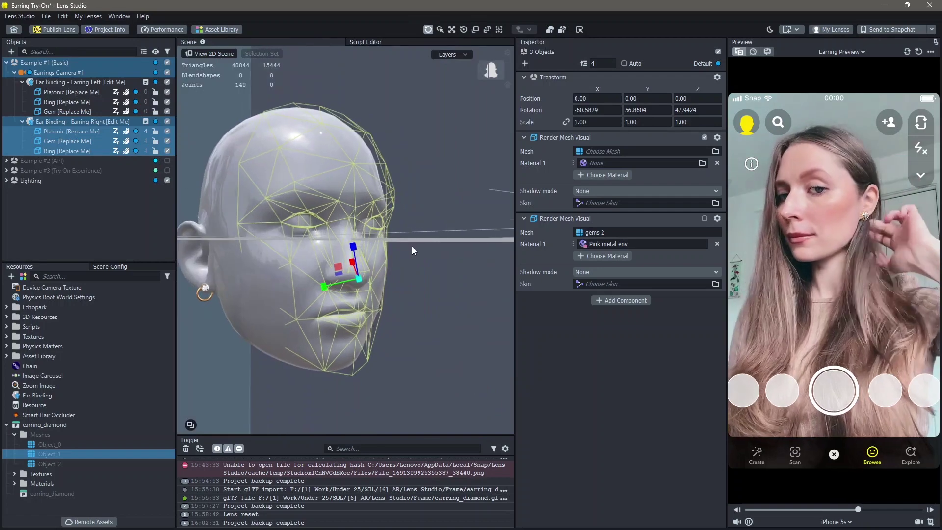
pyautogui.click(53, 95)
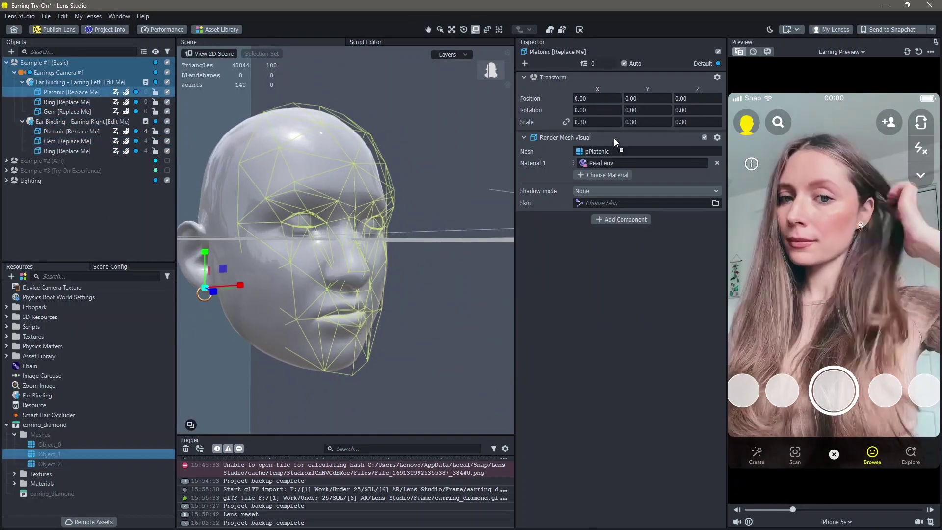
pyautogui.click(64, 102)
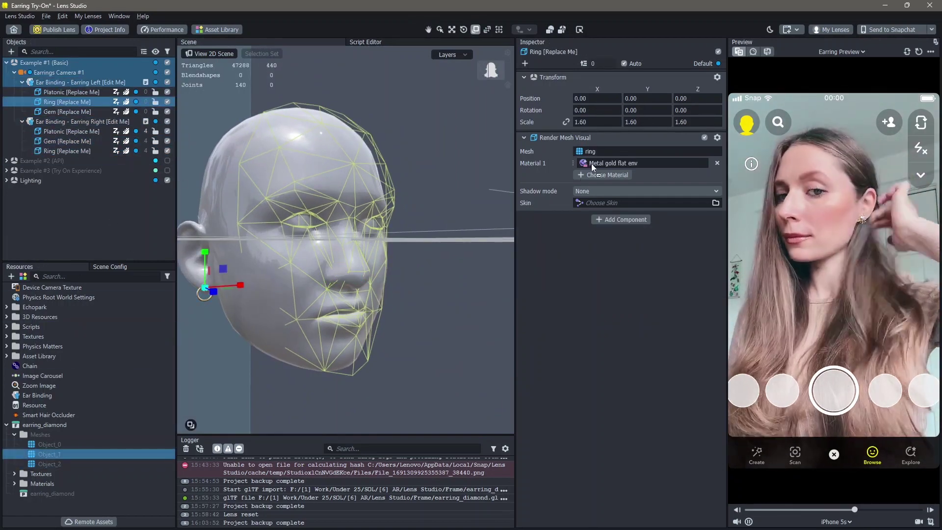
pyautogui.moveTo(591, 164); pyautogui.dragTo(599, 149)
pyautogui.click(67, 112)
pyautogui.moveTo(49, 443); pyautogui.dragTo(102, 456)
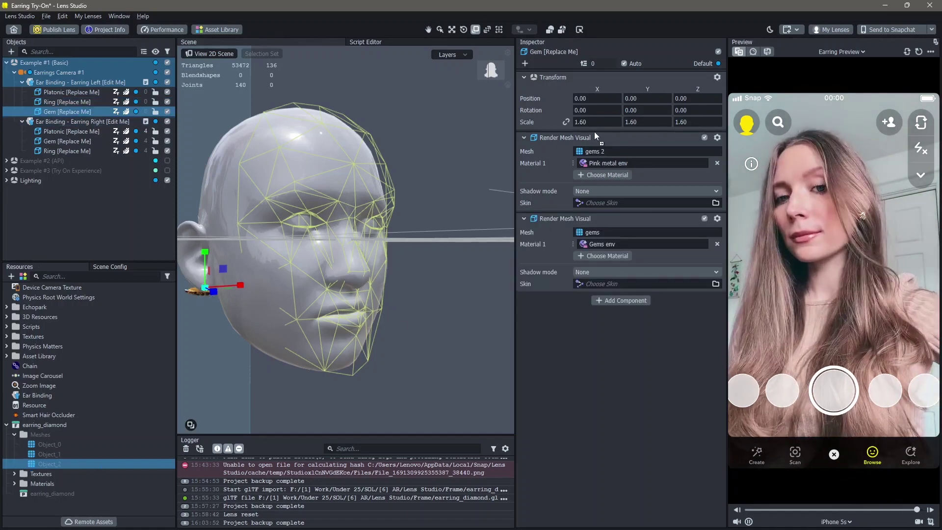
# - Select all three left earring parts and rotate them into their resting angle on the ear
pyautogui.keyDown('alt'); pyautogui.moveTo(217, 309); pyautogui.dragTo(295, 288); pyautogui.keyUp('alt')
pyautogui.click(463, 29)
pyautogui.click(377, 358)
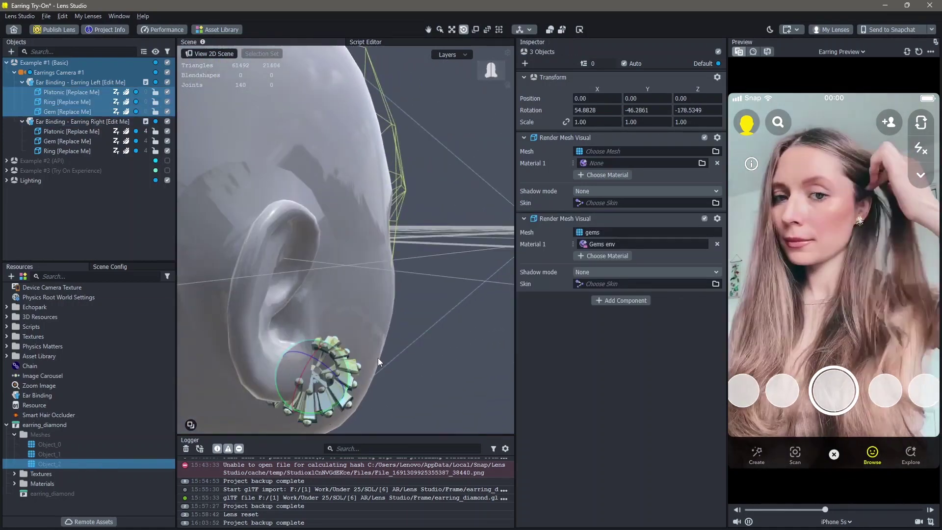
pyautogui.moveTo(372, 396); pyautogui.dragTo(213, 335)
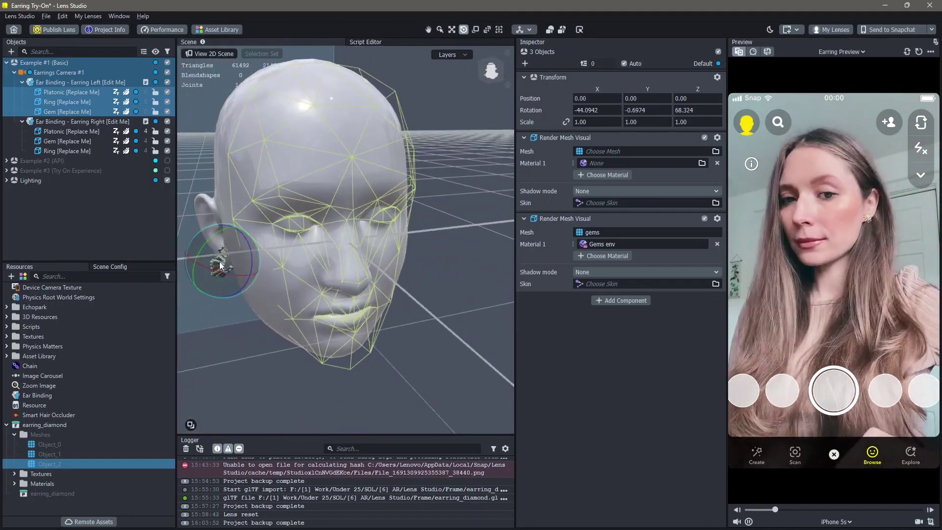
pyautogui.moveTo(219, 261); pyautogui.dragTo(208, 258)
# - Check the Gem, Ring and Earrings Camera settings, then undo to reset the lens preview
pyautogui.press('r')
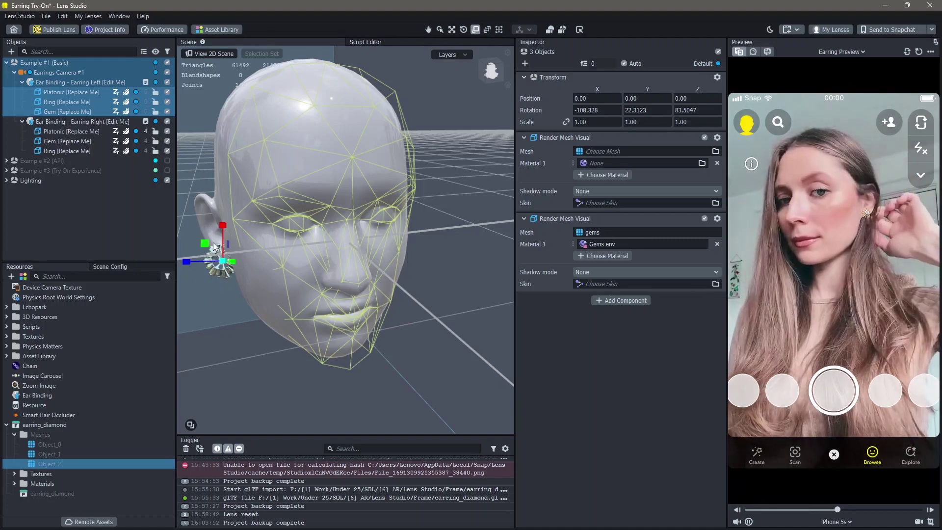
pyautogui.click(56, 72)
pyautogui.click(67, 112)
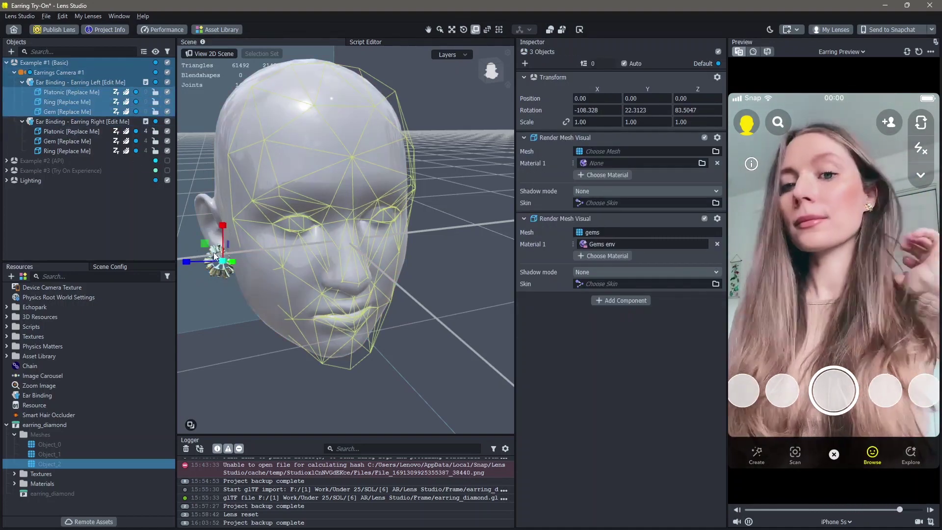
pyautogui.click(56, 101)
pyautogui.click(56, 72)
pyautogui.hotkey('ctrl', 'z')
pyautogui.hotkey('ctrl', 'z')
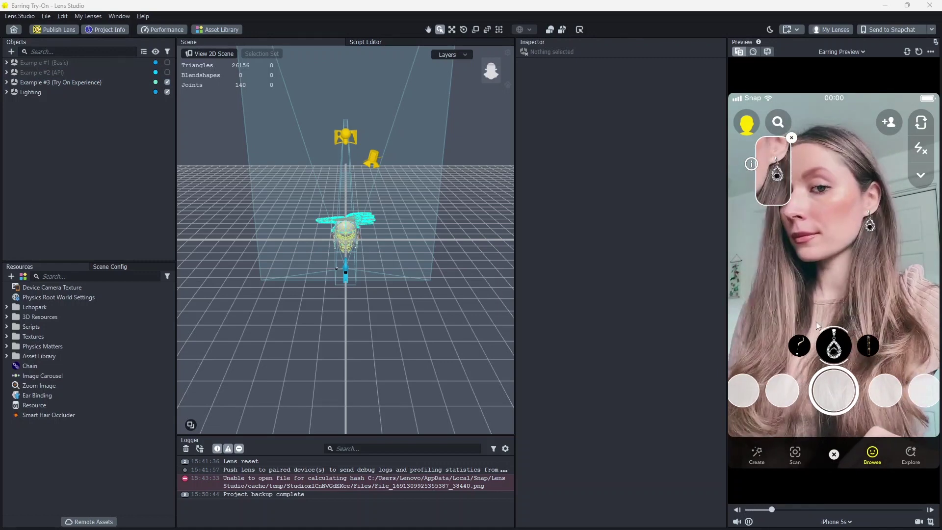
# - Step the preview carousel from the long drop earring to the ear-cuff earrings
pyautogui.click(870, 346)
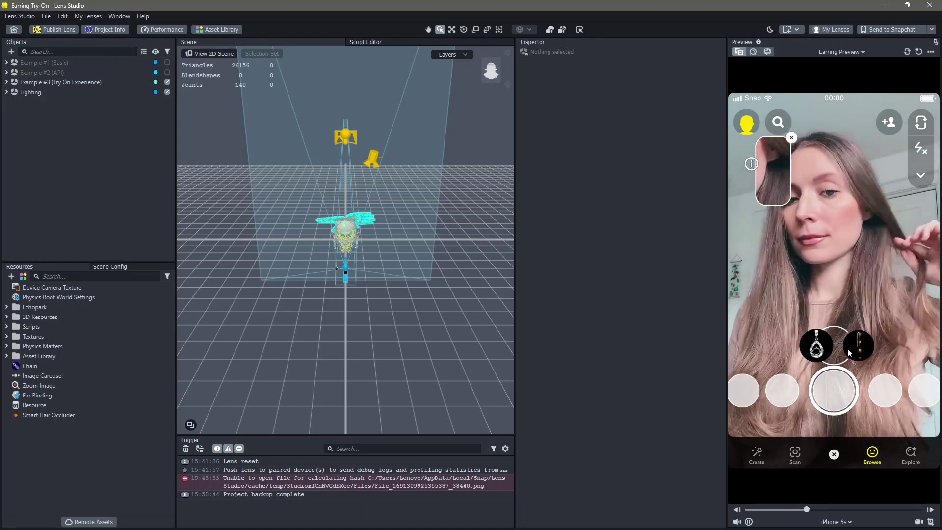
pyautogui.click(866, 346)
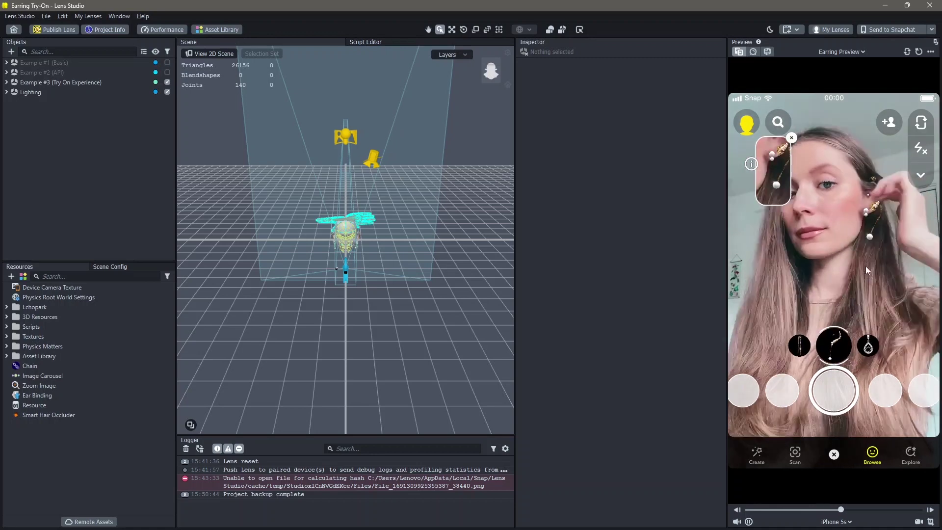